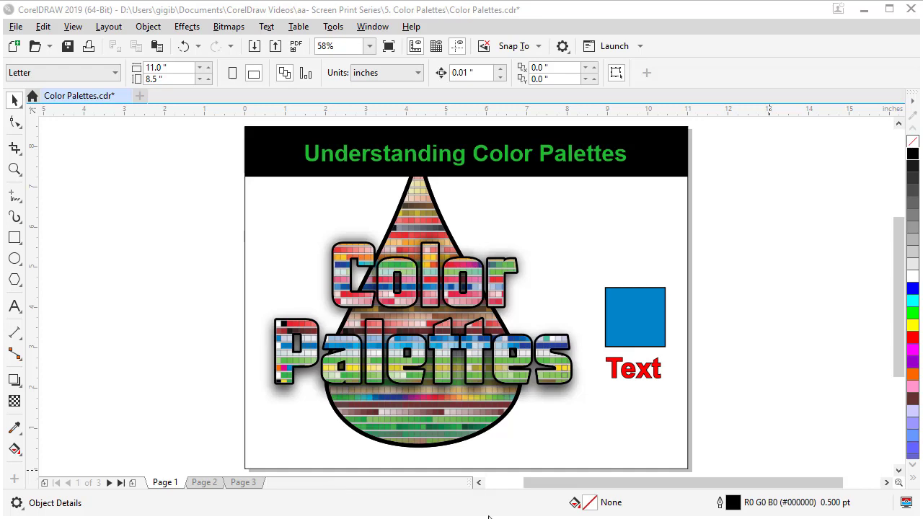
# Step: On the Common Color Palettes page, check the CMYK, RGB and Spot Color drops' fills
pyautogui.press('pagedown')
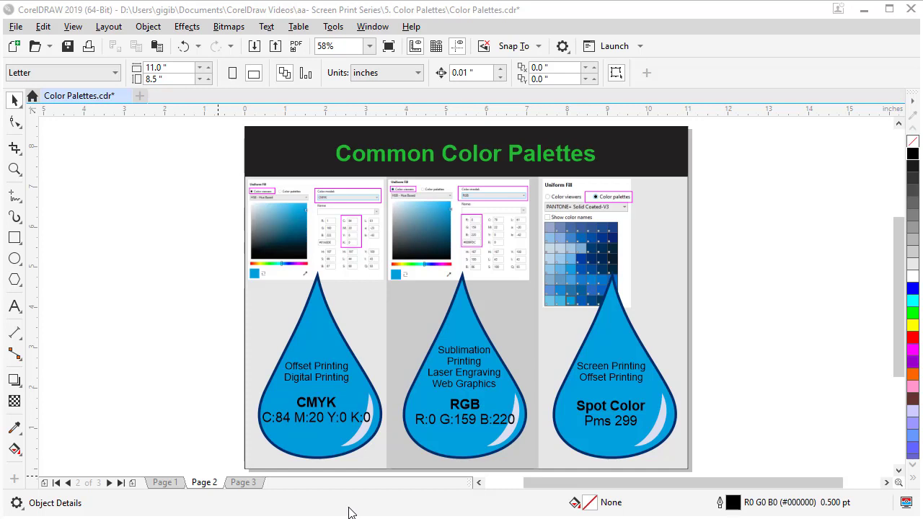
pyautogui.click(326, 343)
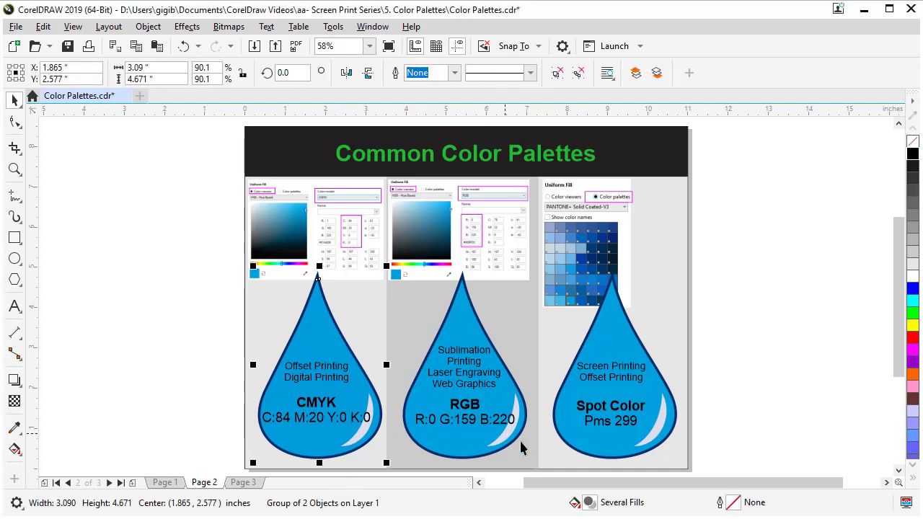
pyautogui.keyDown('ctrl'); pyautogui.click(316, 330); pyautogui.keyUp('ctrl')
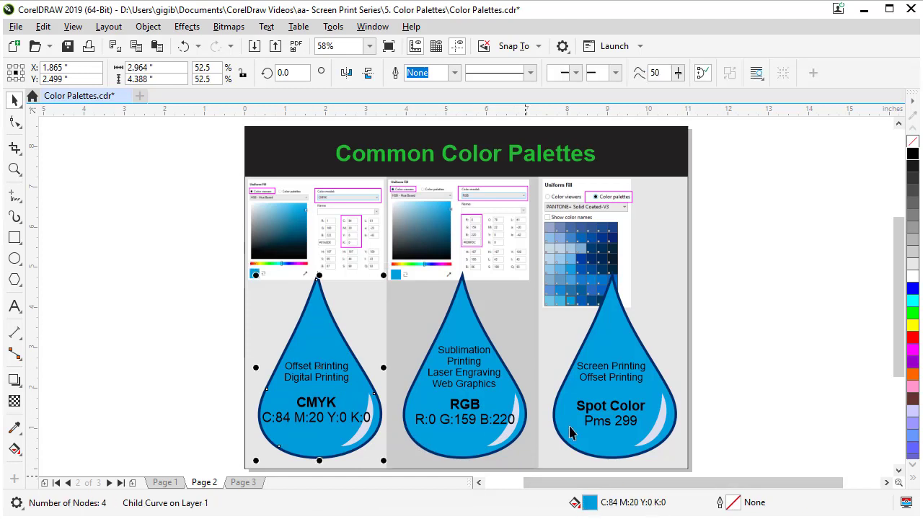
pyautogui.click(461, 336)
pyautogui.click(461, 335)
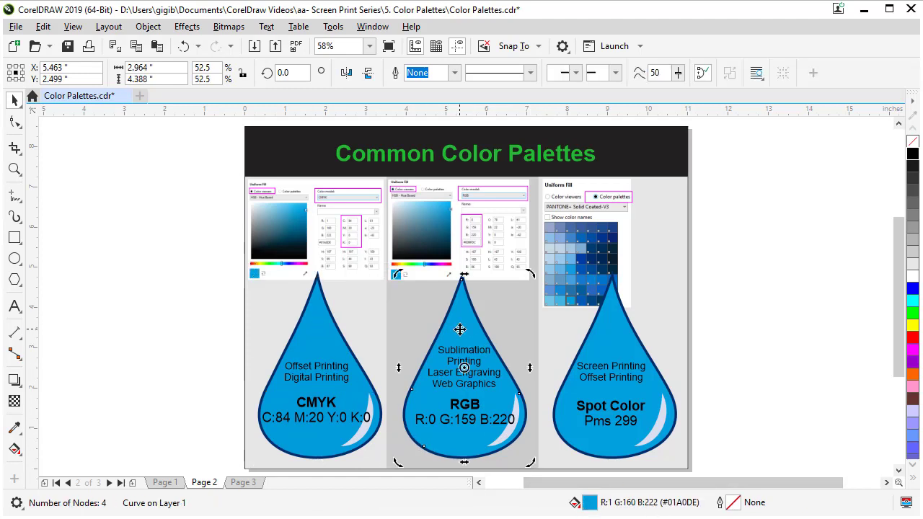
pyautogui.keyDown('ctrl'); pyautogui.click(604, 346); pyautogui.keyUp('ctrl')
pyautogui.click(604, 346)
pyautogui.keyDown('ctrl'); pyautogui.click(603, 348); pyautogui.keyUp('ctrl')
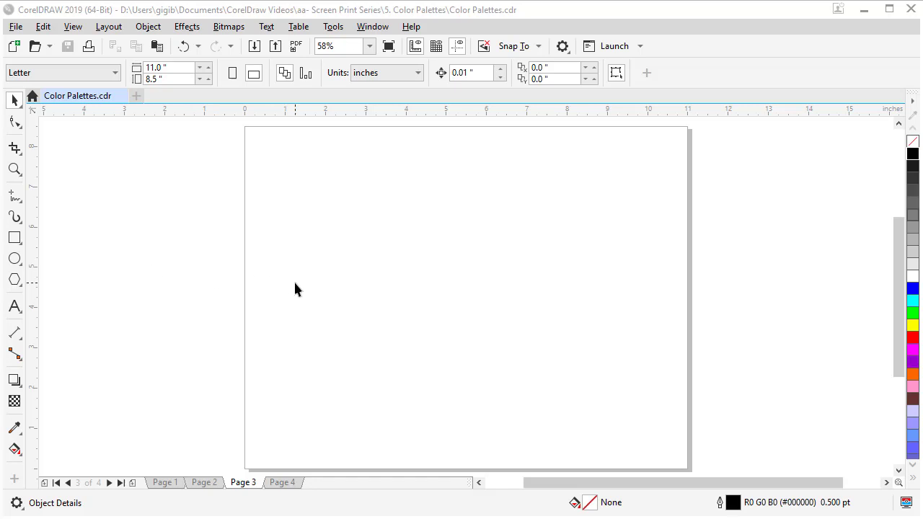
# Step: Bring up the Palettes docker, briefly showing then hiding the RGB Palette
pyautogui.click(373, 27)
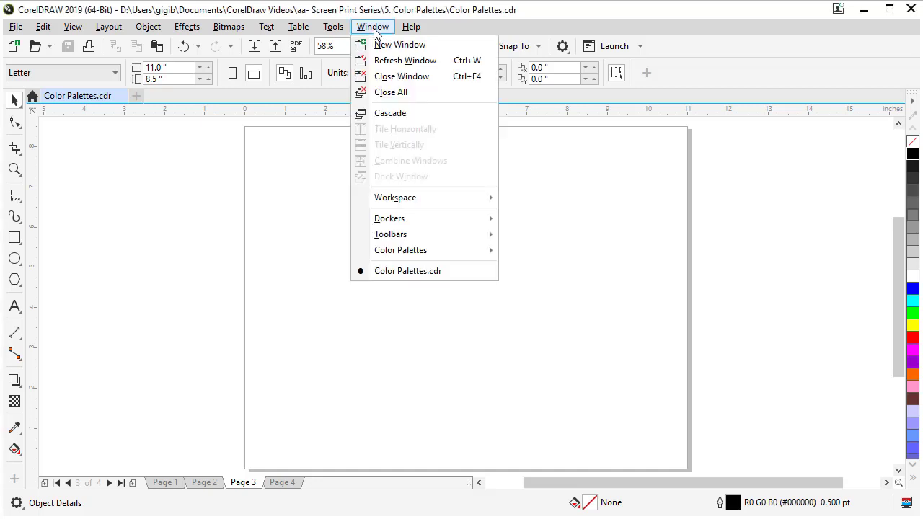
pyautogui.moveTo(395, 224)
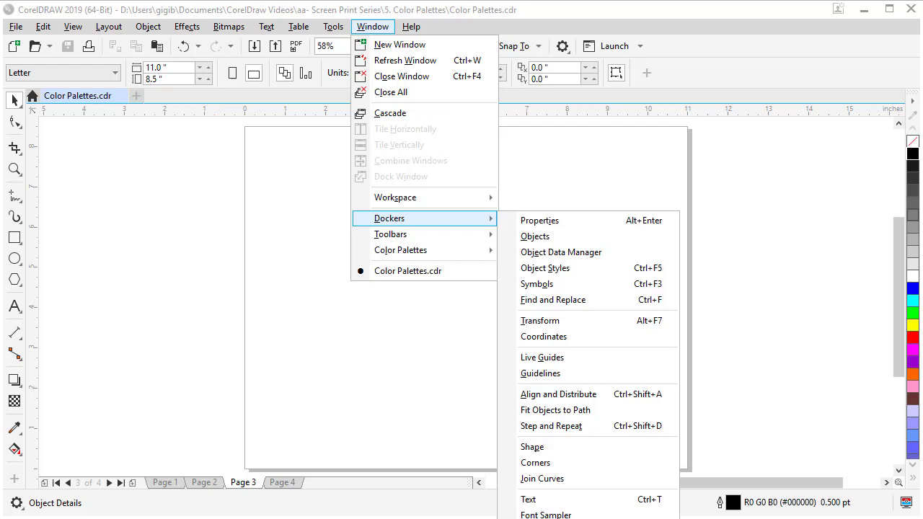
pyautogui.click(562, 517)
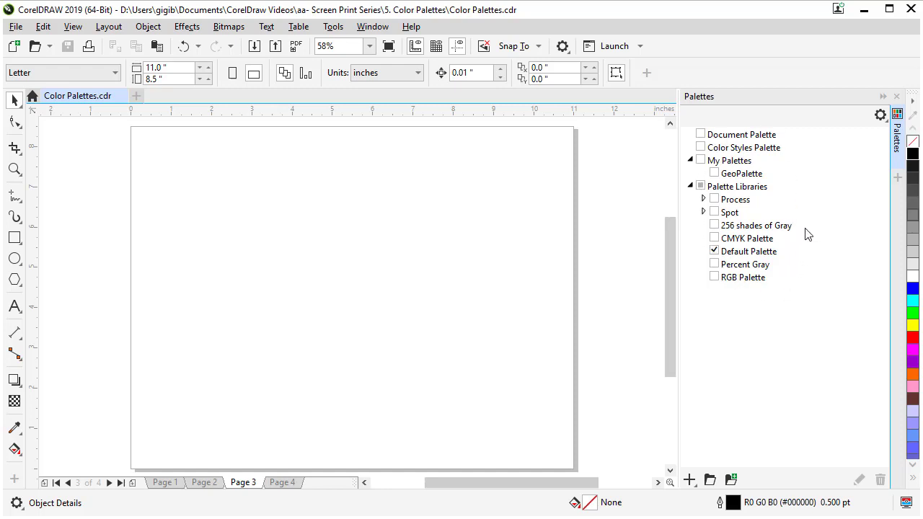
pyautogui.click(715, 278)
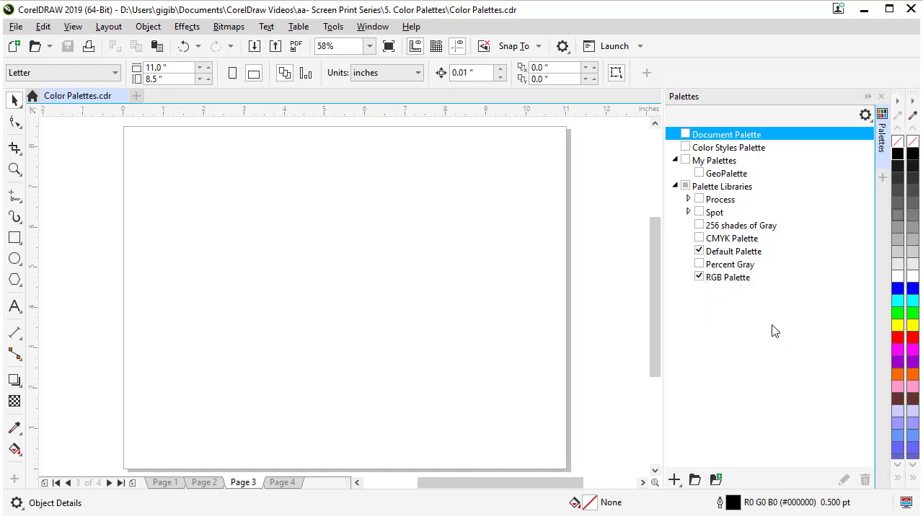
pyautogui.click(699, 277)
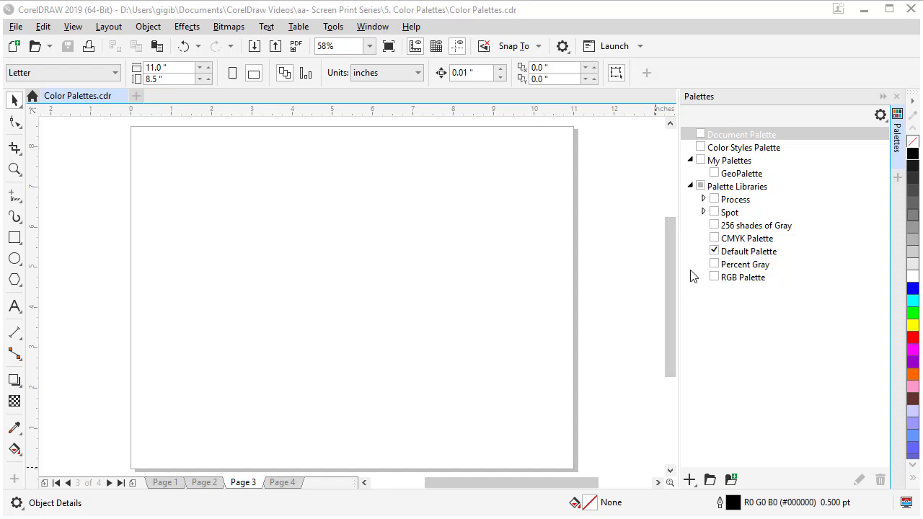
# Step: Expand Spot > PANTONE > PANTONE+ and switch on the Solid Coated-V3 palette
pyautogui.click(703, 212)
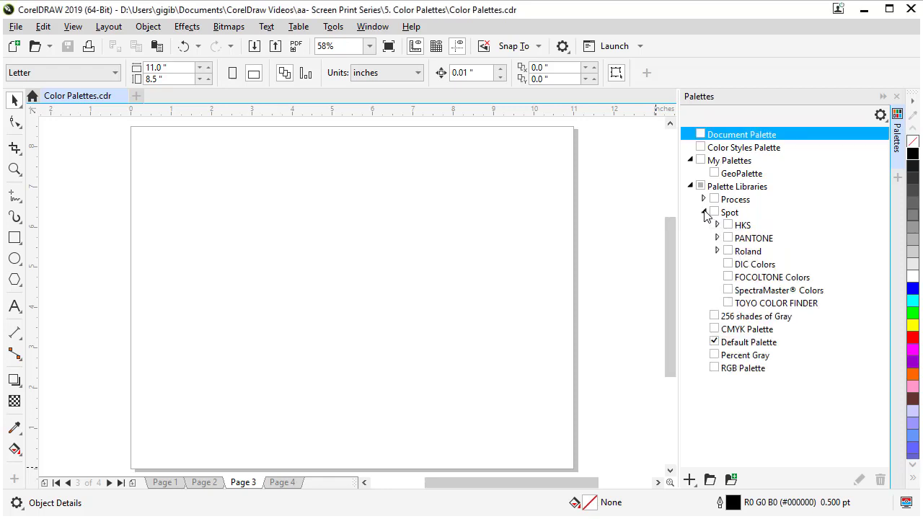
pyautogui.click(717, 251)
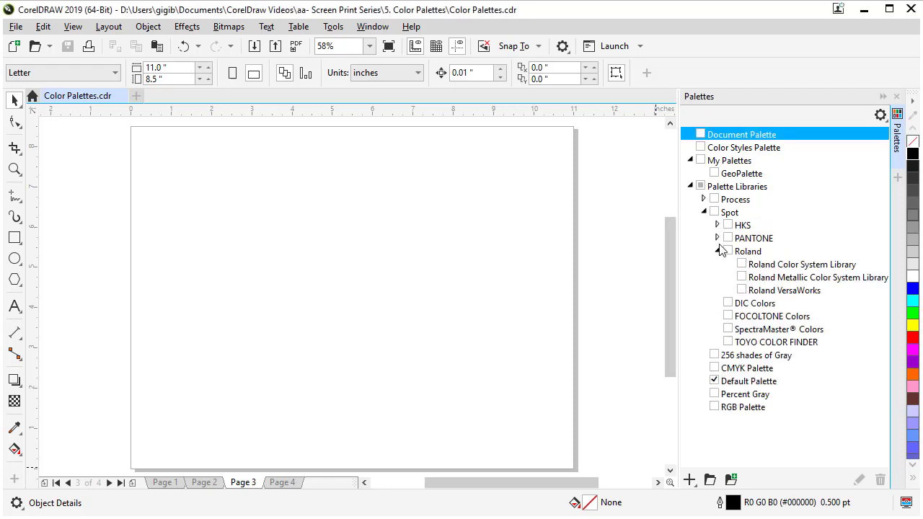
pyautogui.click(717, 238)
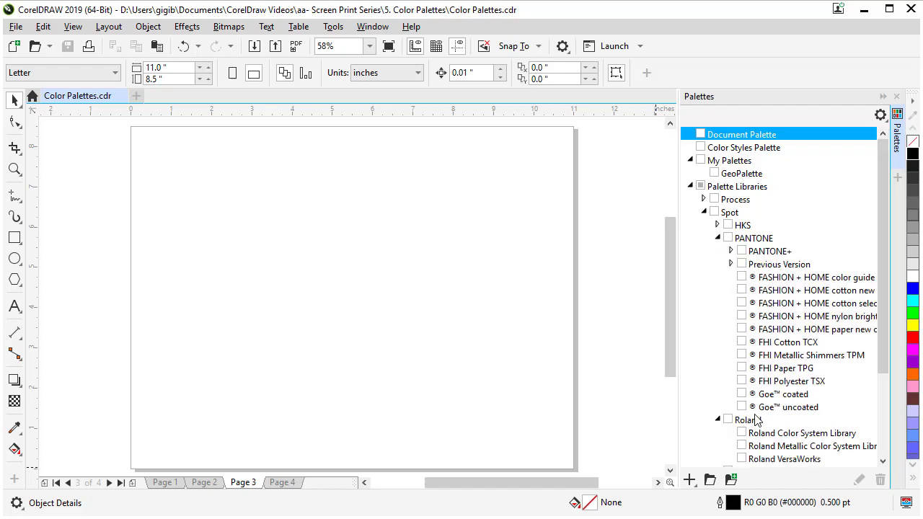
pyautogui.click(731, 251)
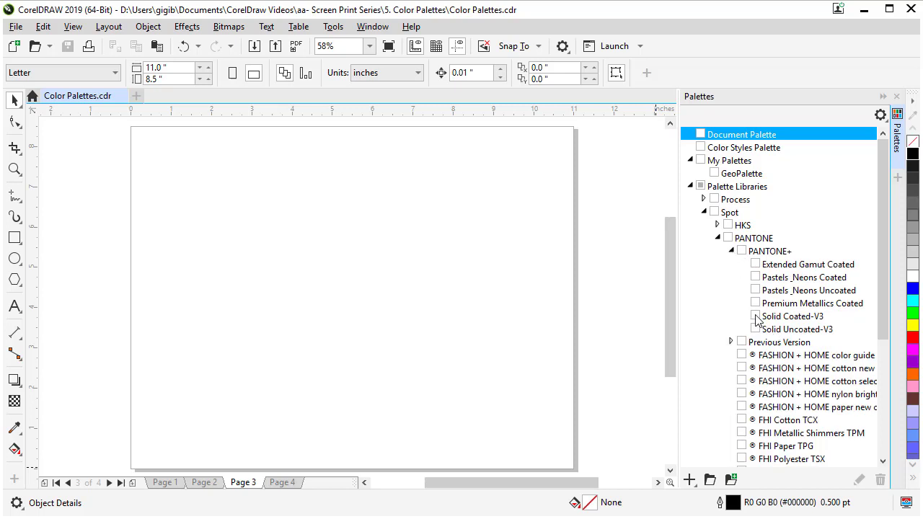
pyautogui.click(755, 316)
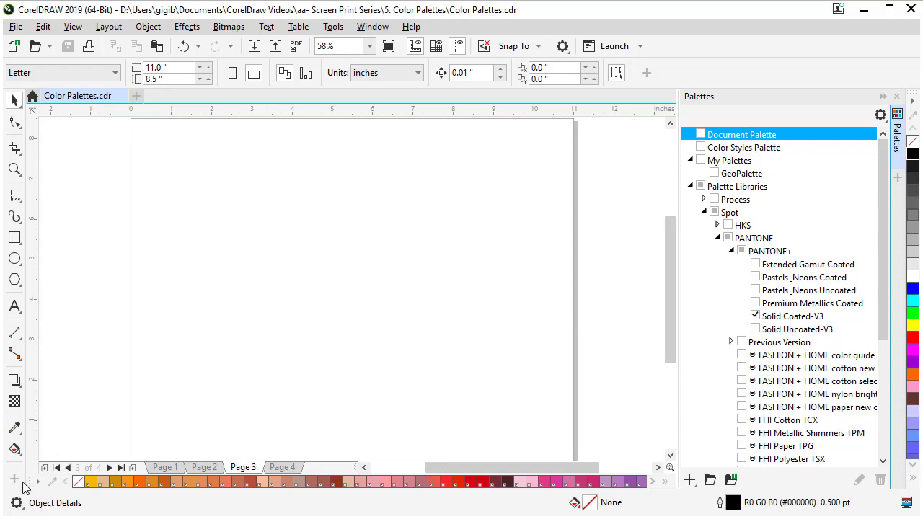
# Step: Drag the Solid Coated-V3 palette bar up and dock it below the property bar
pyautogui.moveTo(27, 482)
pyautogui.mouseDown()
pyautogui.moveTo(277, 329)
pyautogui.moveTo(140, 142)
pyautogui.moveTo(98, 116)
pyautogui.moveTo(91, 94)
pyautogui.mouseUp()
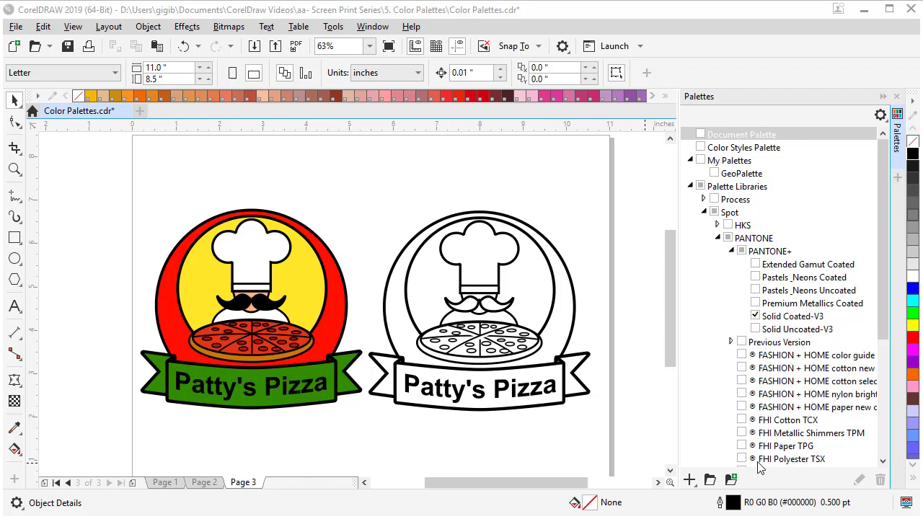
# Step: Show the Document Palette and drag the coloured logo onto it to collect its colours
pyautogui.click(370, 28)
pyautogui.moveTo(412, 259)
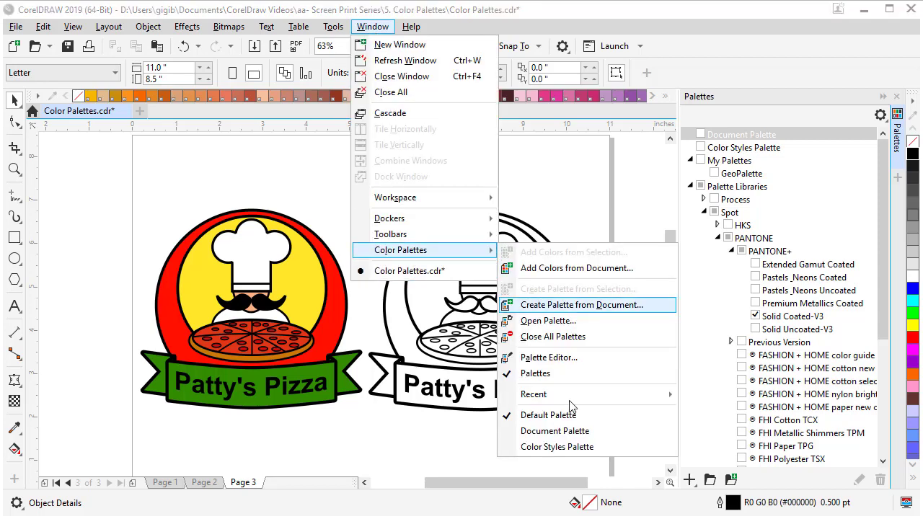
pyautogui.click(552, 435)
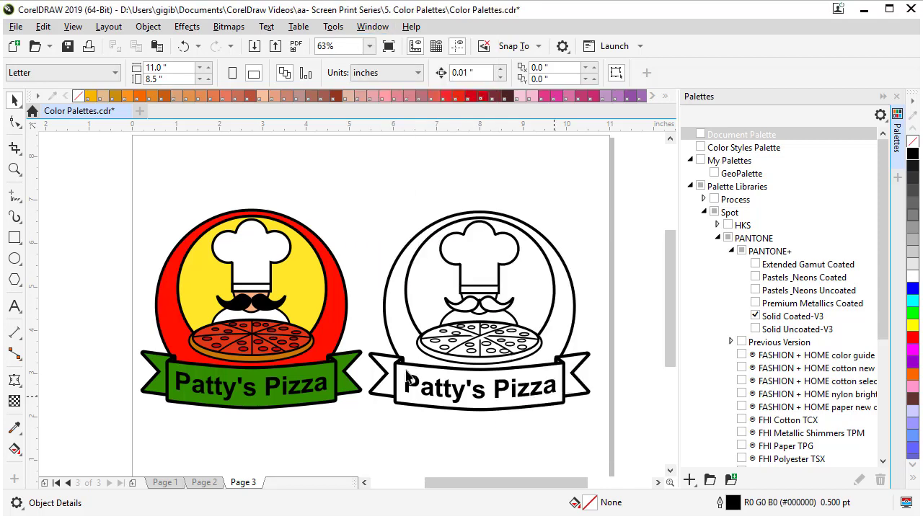
pyautogui.click(247, 333)
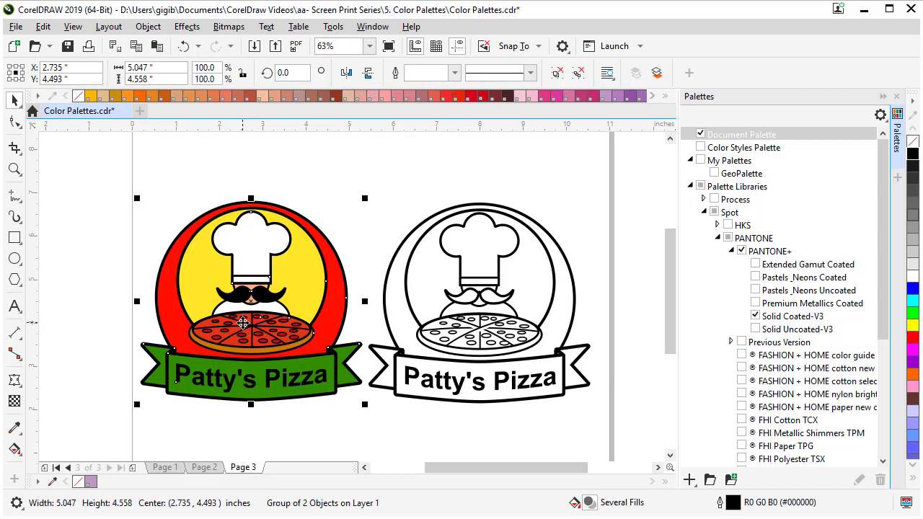
pyautogui.moveTo(242, 322); pyautogui.dragTo(174, 492)
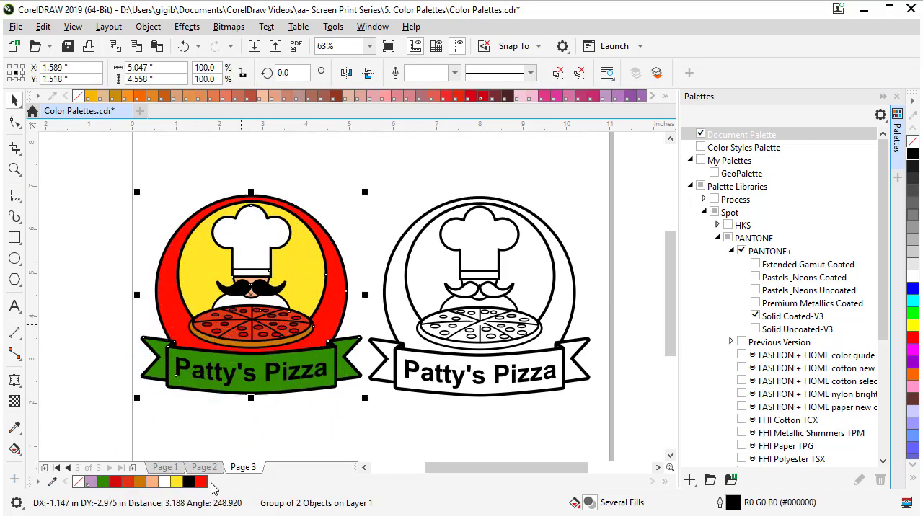
pyautogui.click(592, 436)
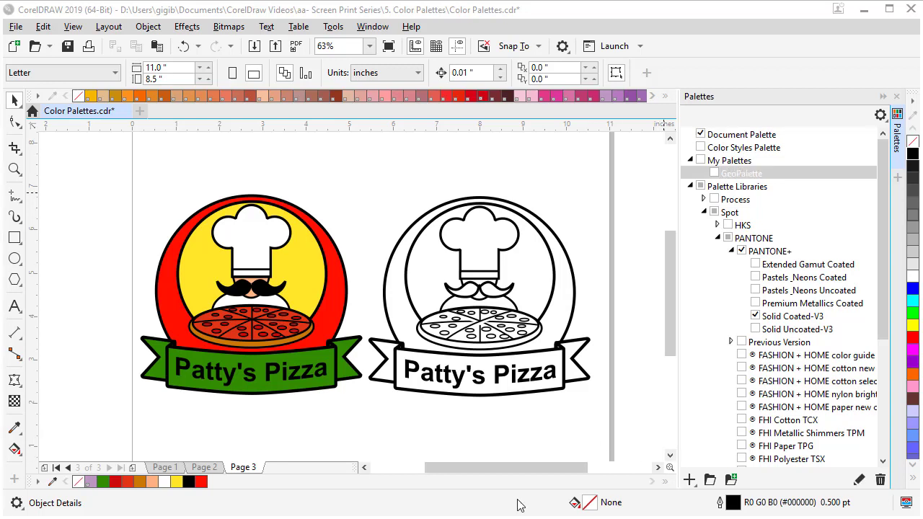
# Step: Toggle the GeoPalette, review the top palette's Customize options and cancel without changes
pyautogui.click(714, 175)
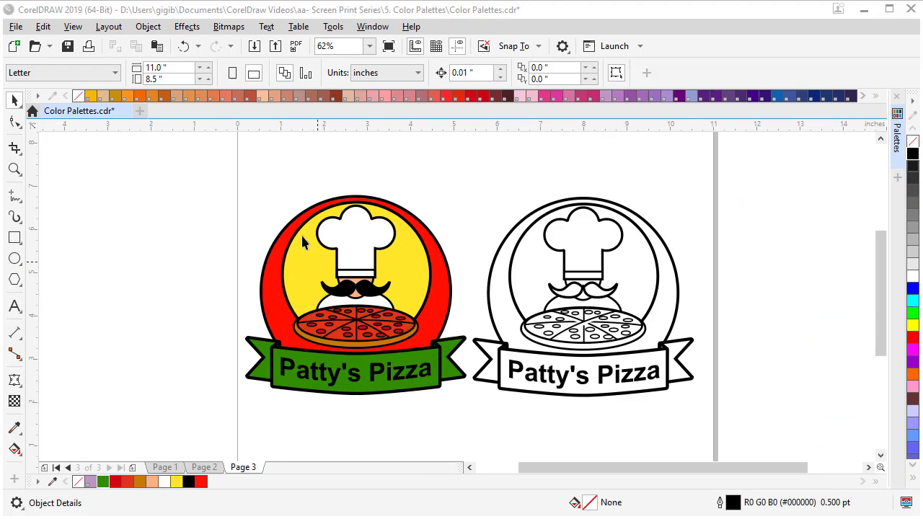
pyautogui.click(38, 96)
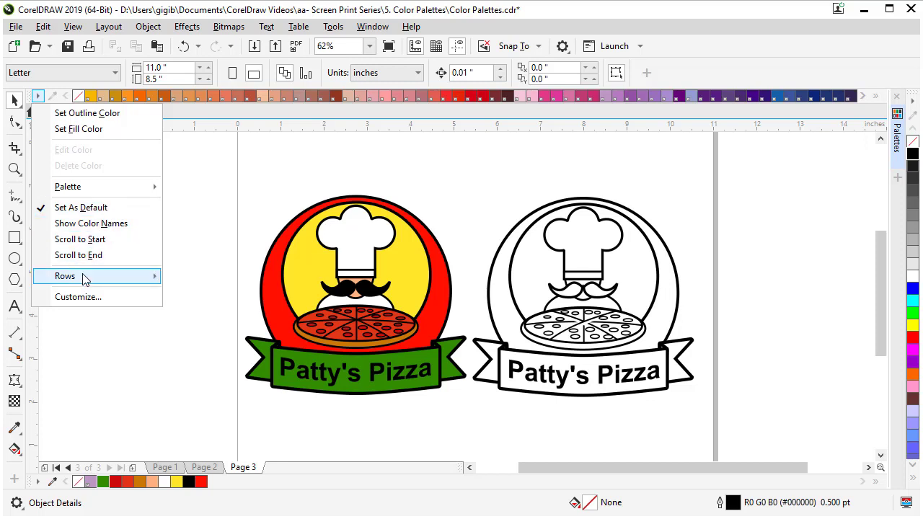
pyautogui.moveTo(84, 279)
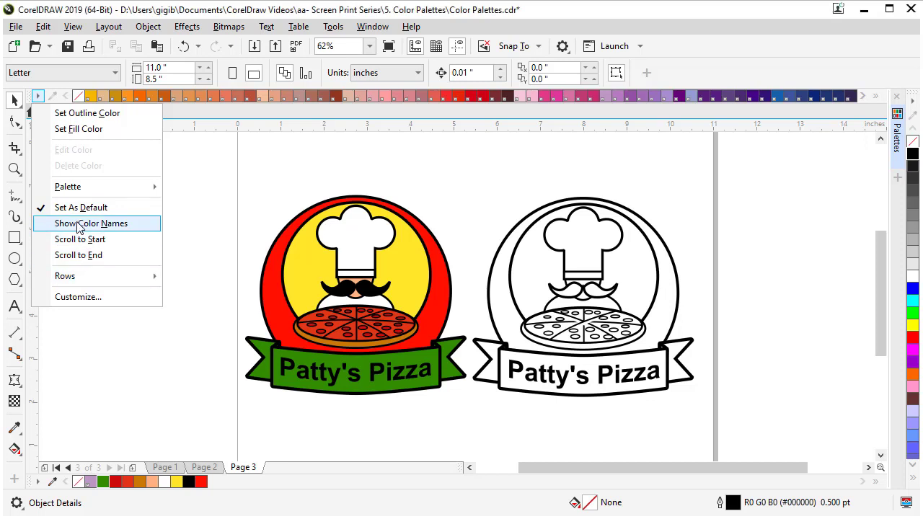
pyautogui.click(79, 298)
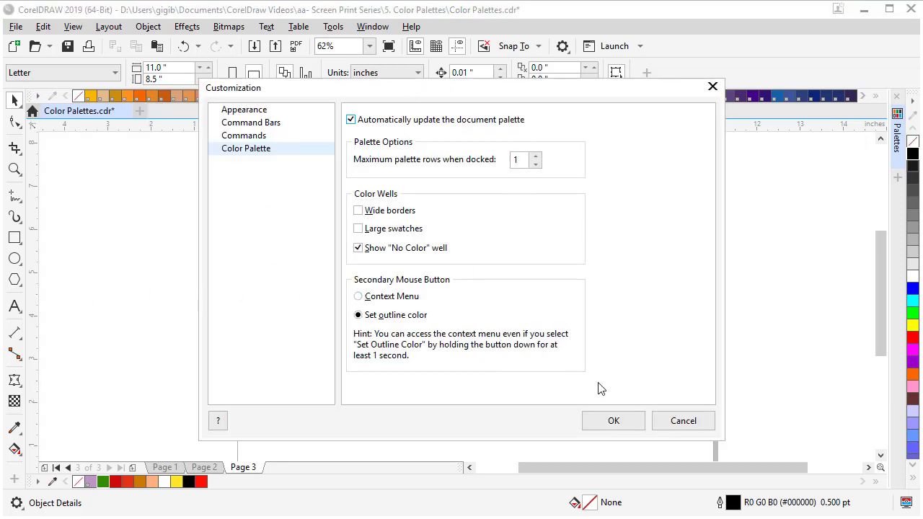
pyautogui.click(682, 422)
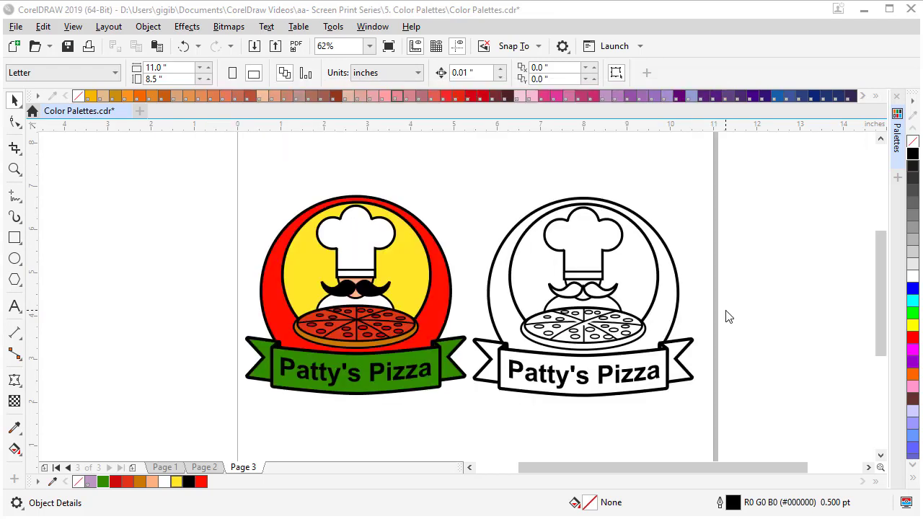
# Step: Add Colors from Document to the document palette, then select the uncoloured right-hand logo
pyautogui.click(370, 27)
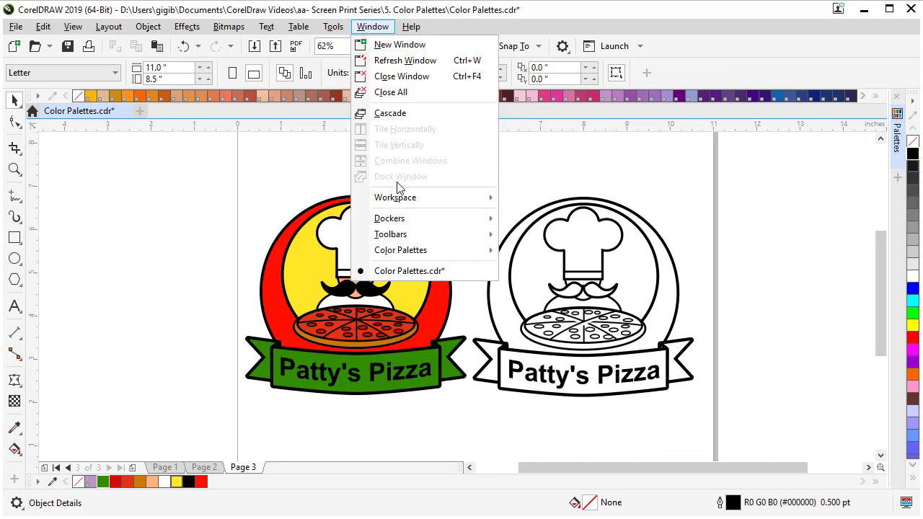
pyautogui.moveTo(405, 249)
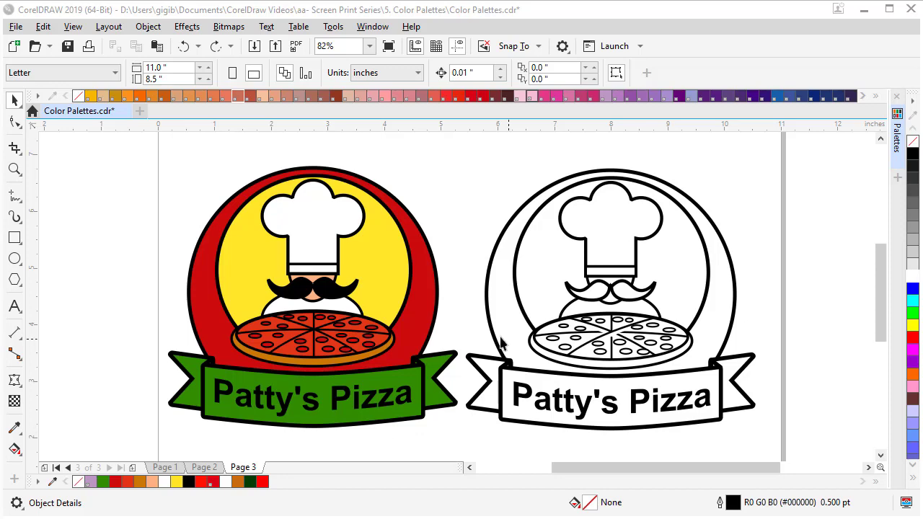
pyautogui.click(505, 225)
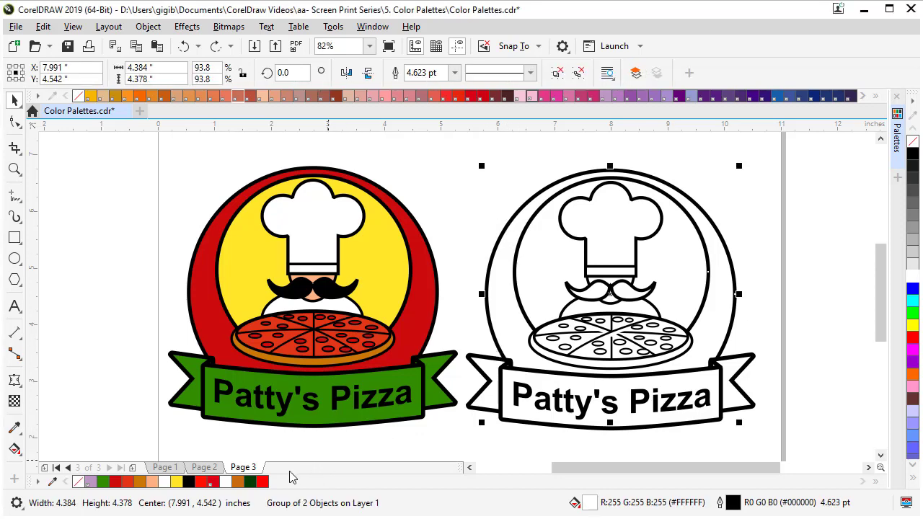
# Step: Apply the red swatch to the copied logo, then set the hat top to No Fill and no outline
pyautogui.click(264, 482)
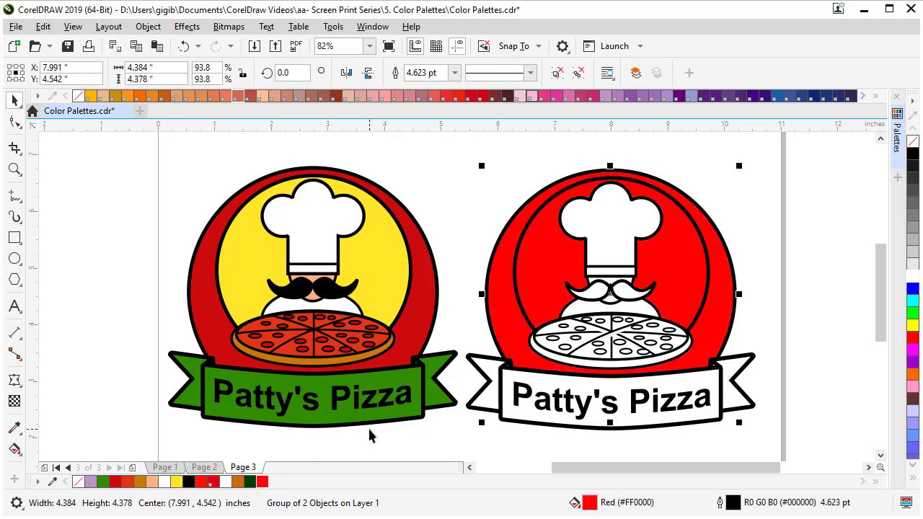
pyautogui.click(566, 210)
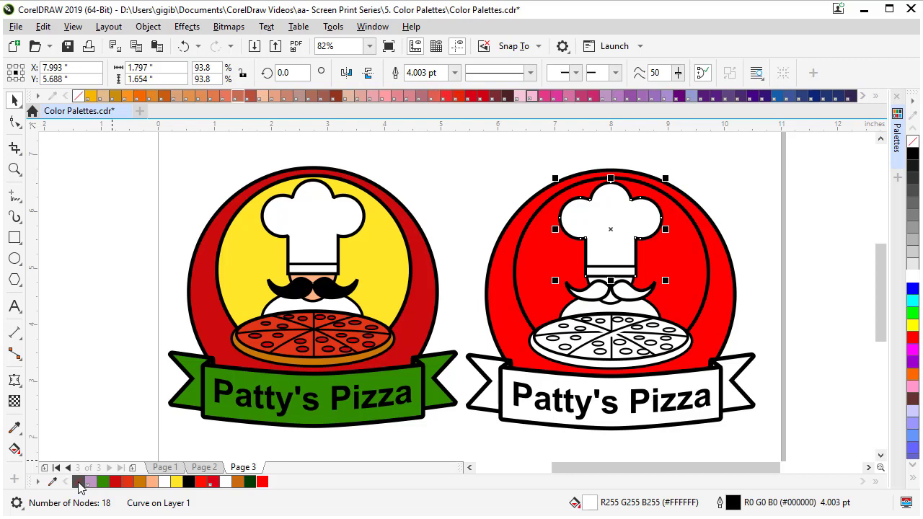
pyautogui.click(79, 482)
pyautogui.rightClick(80, 481)
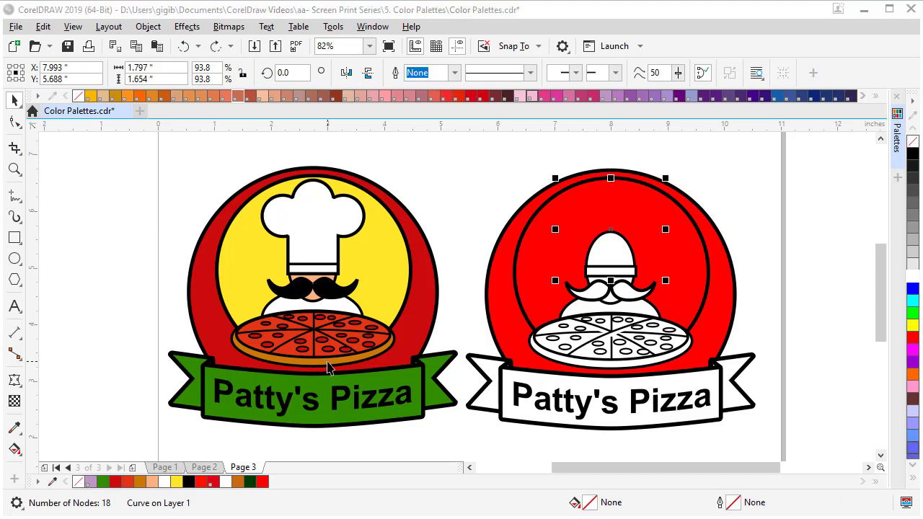
# Step: Copy the original's orange crust fill onto the right pizza and give the hat a black outline
pyautogui.click(329, 365)
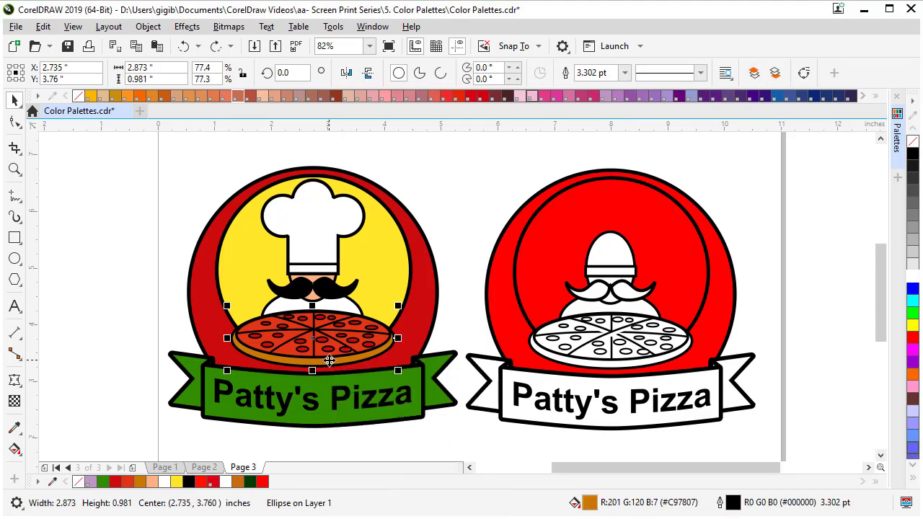
pyautogui.moveTo(329, 361); pyautogui.dragTo(581, 362)
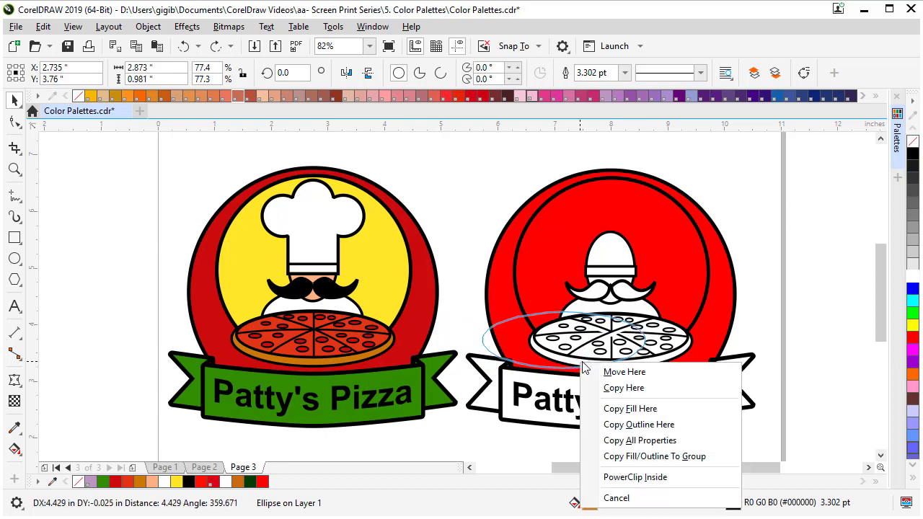
pyautogui.click(624, 412)
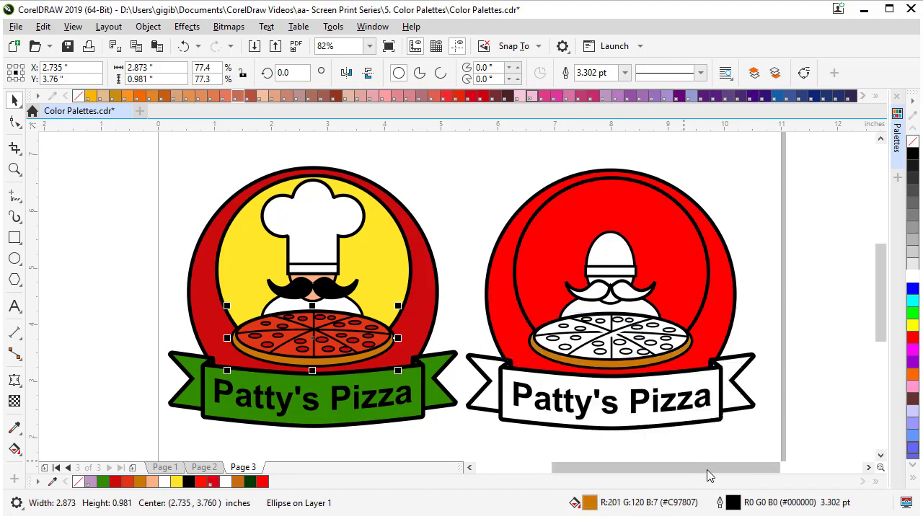
pyautogui.click(606, 216)
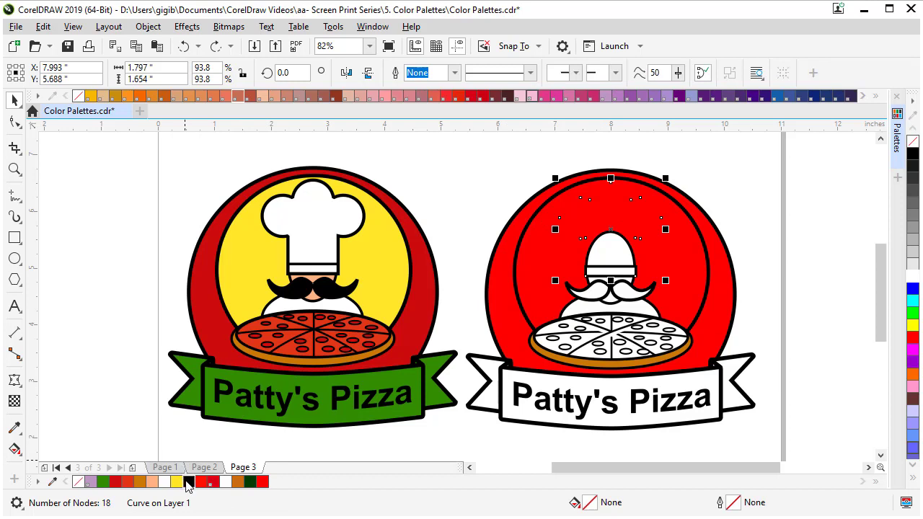
pyautogui.rightClick(188, 486)
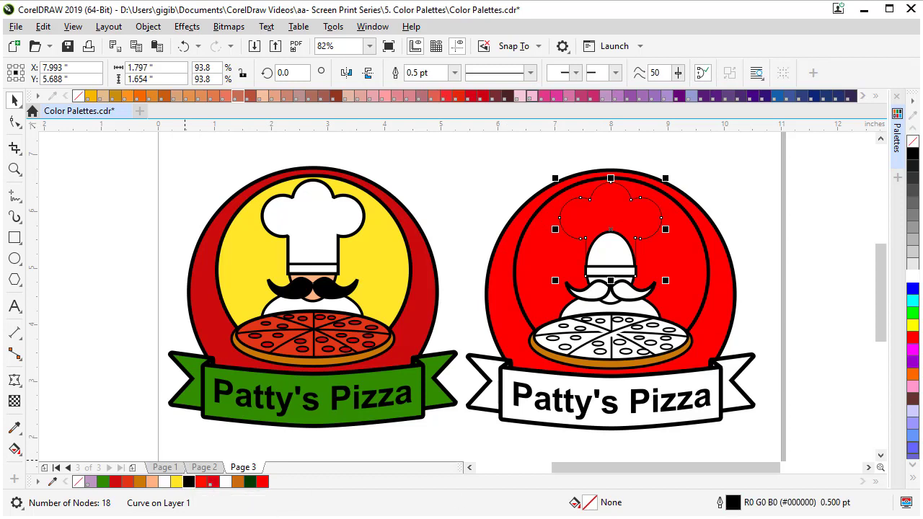
# Step: Fill the right logo's inner circle with the custom bright yellow #F3F70D via Edit Fill
pyautogui.click(700, 309)
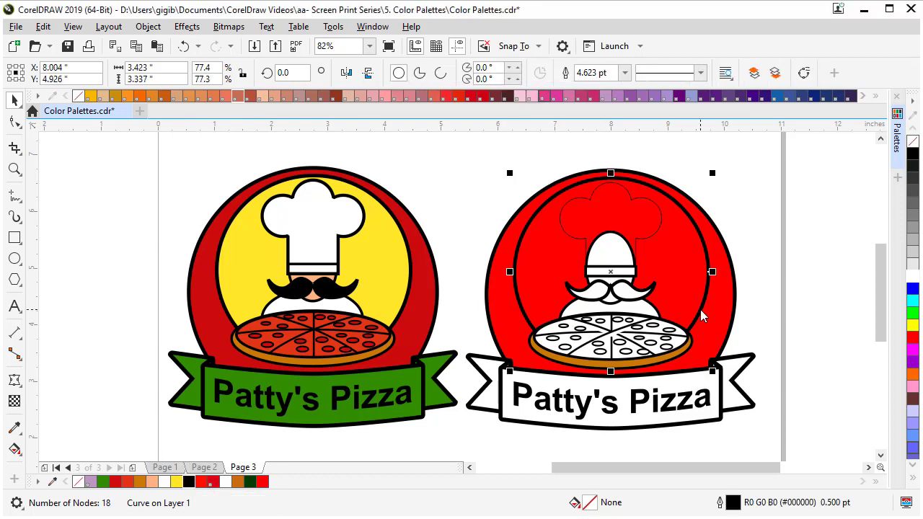
pyautogui.doubleClick(575, 503)
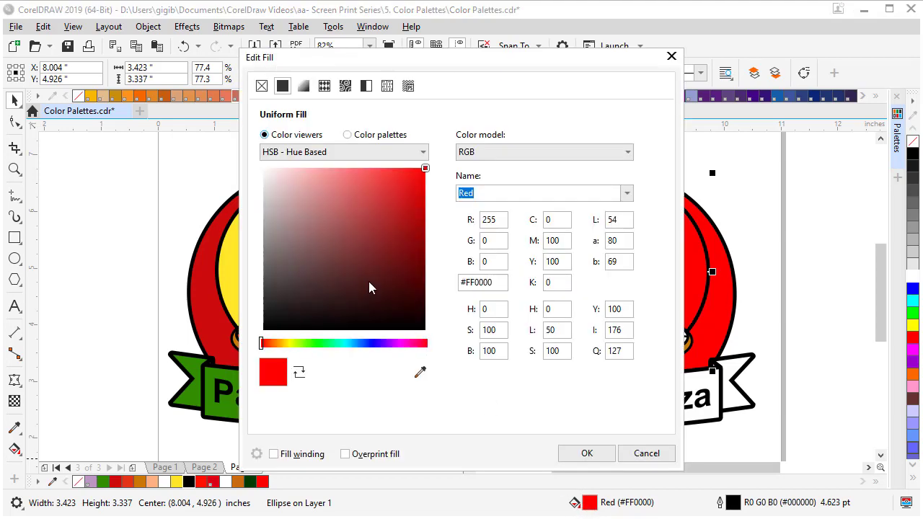
pyautogui.click(289, 343)
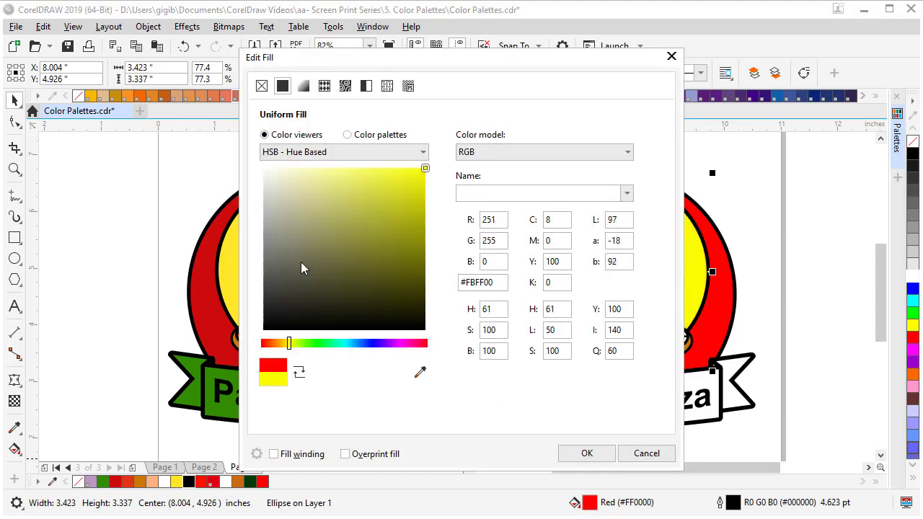
pyautogui.click(395, 194)
pyautogui.click(424, 169)
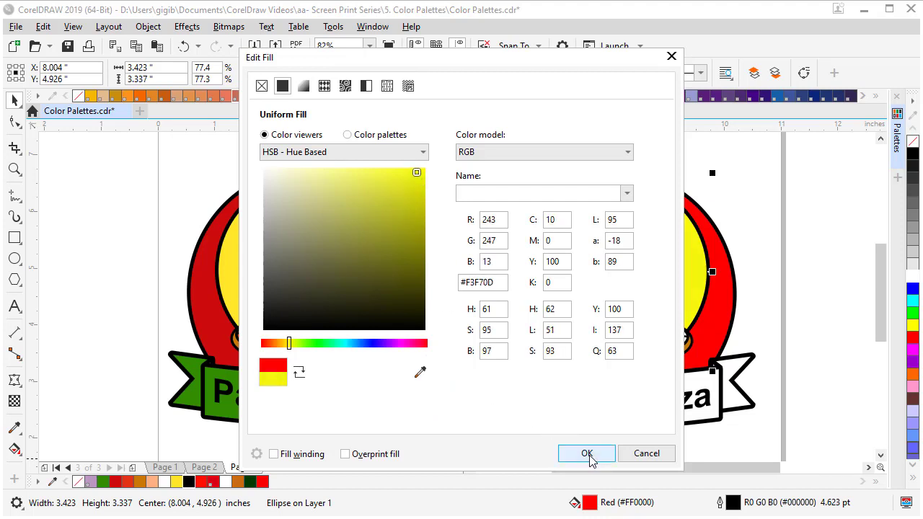
pyautogui.click(590, 454)
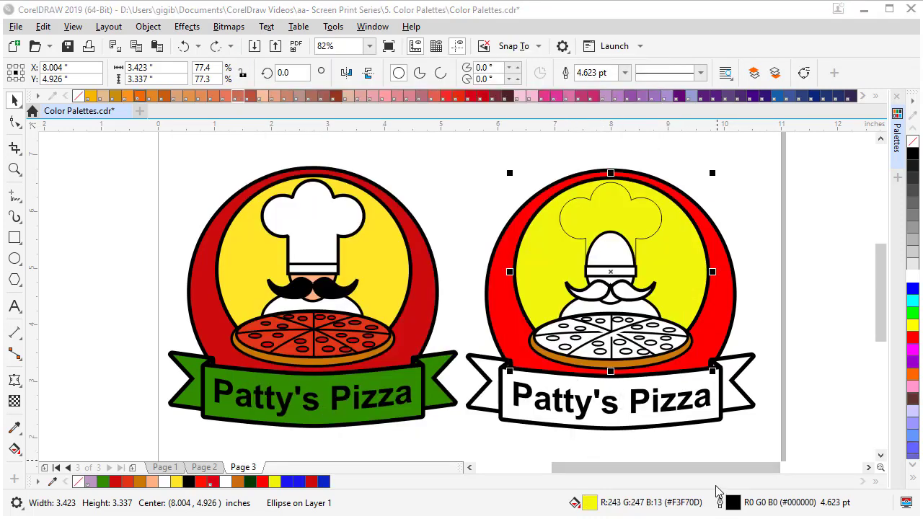
# Step: Set the chef hat outline to 4 pt width in blue #1D80F0
pyautogui.click(643, 240)
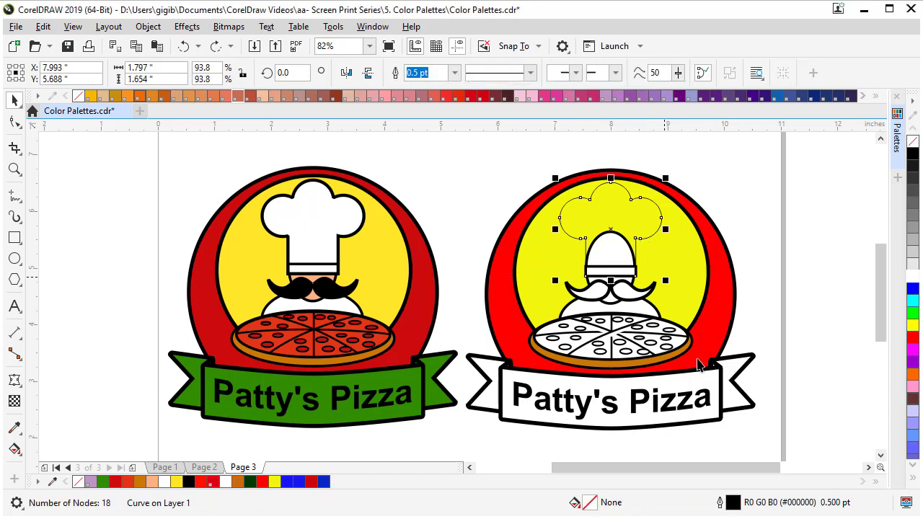
pyautogui.doubleClick(720, 501)
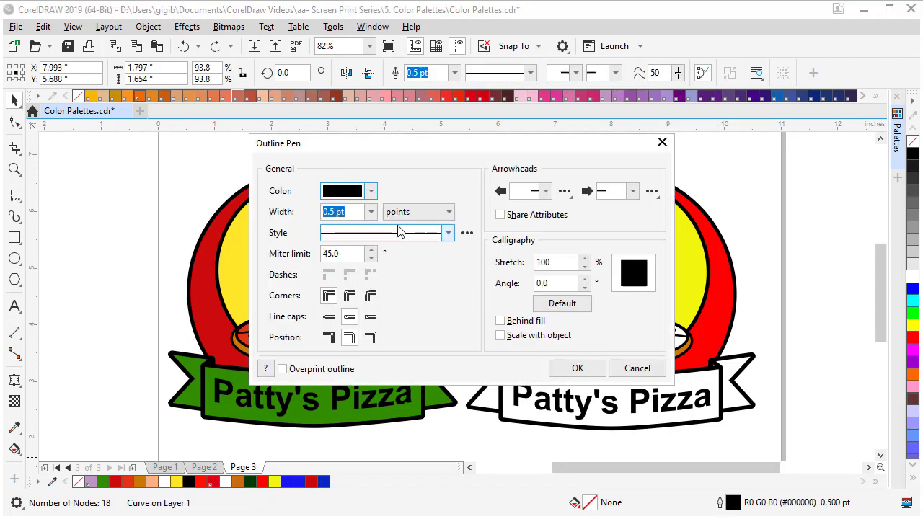
pyautogui.write('4')
pyautogui.click(351, 191)
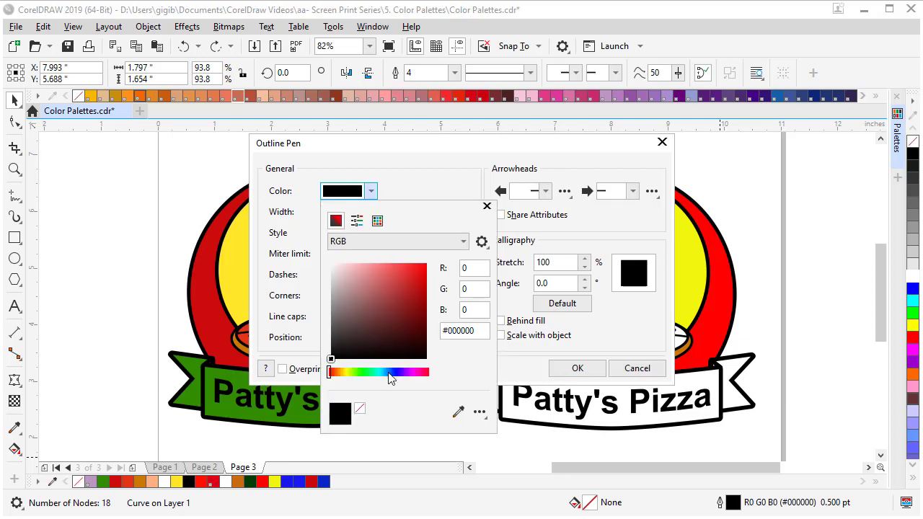
pyautogui.click(390, 373)
pyautogui.click(414, 269)
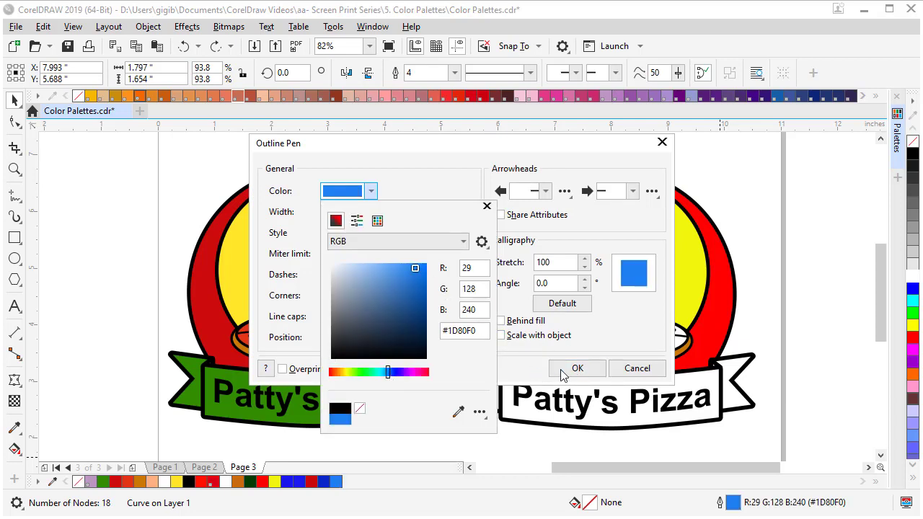
pyautogui.click(487, 206)
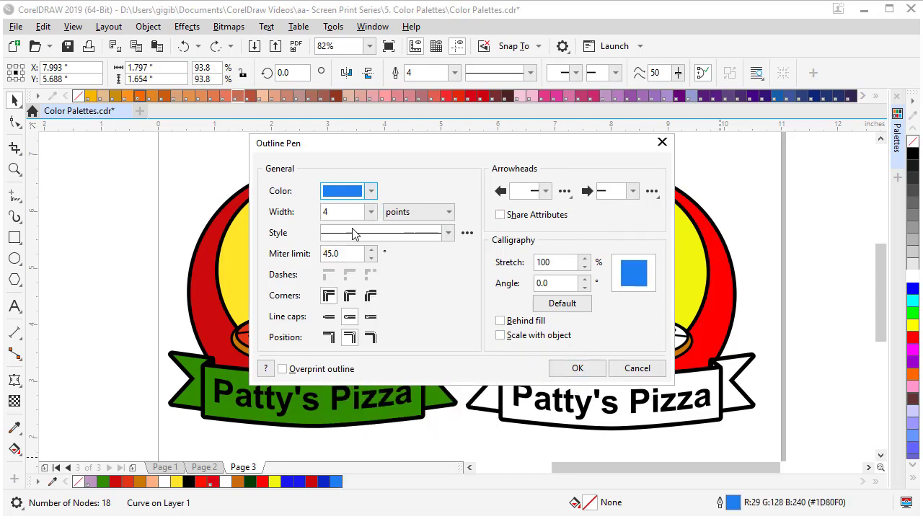
pyautogui.click(560, 371)
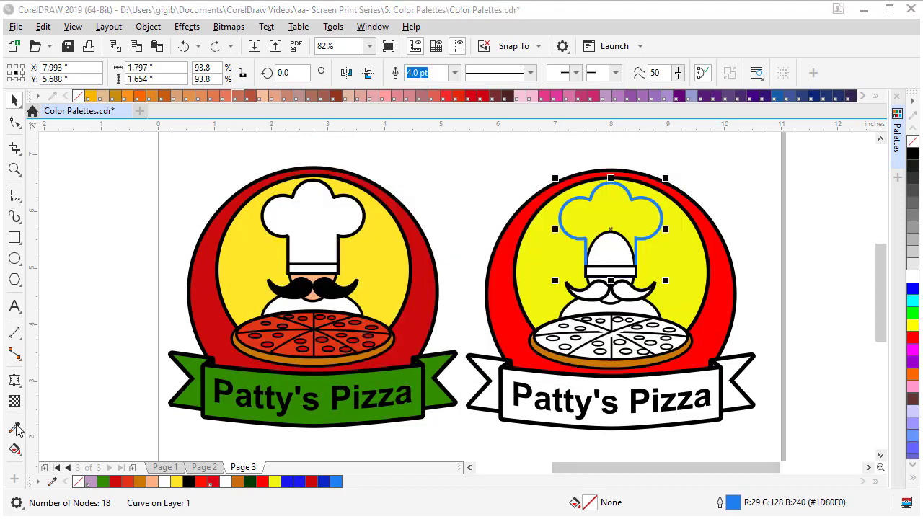
# Step: Sample the original banner's green and apply it to both ribbon tails and the centre banner
pyautogui.click(14, 427)
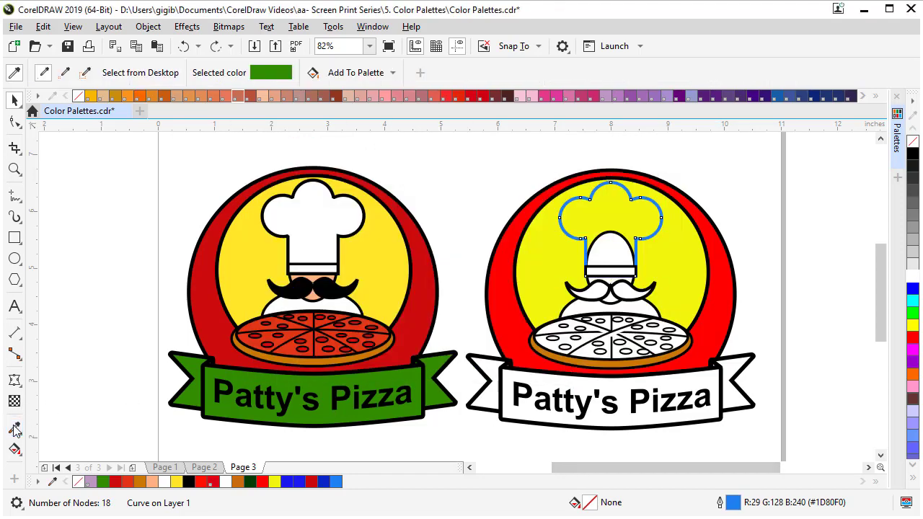
pyautogui.click(411, 389)
pyautogui.click(518, 376)
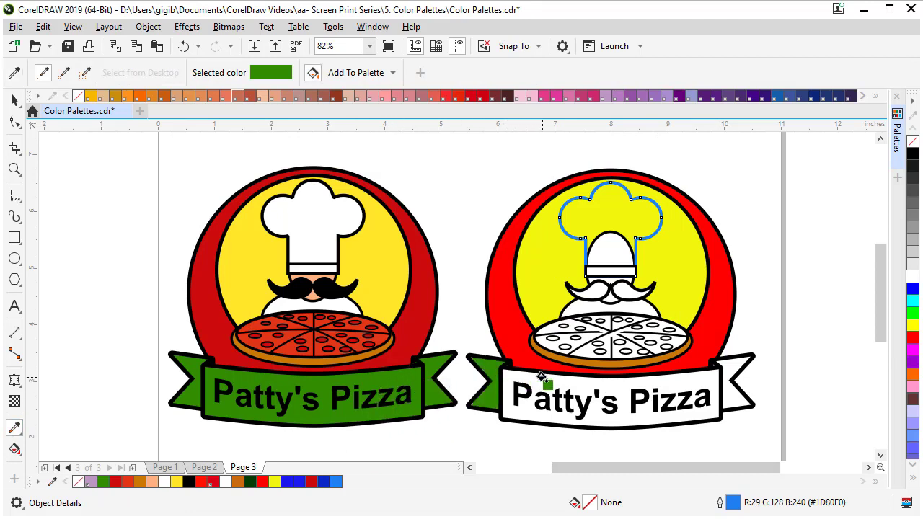
pyautogui.click(546, 381)
pyautogui.click(730, 364)
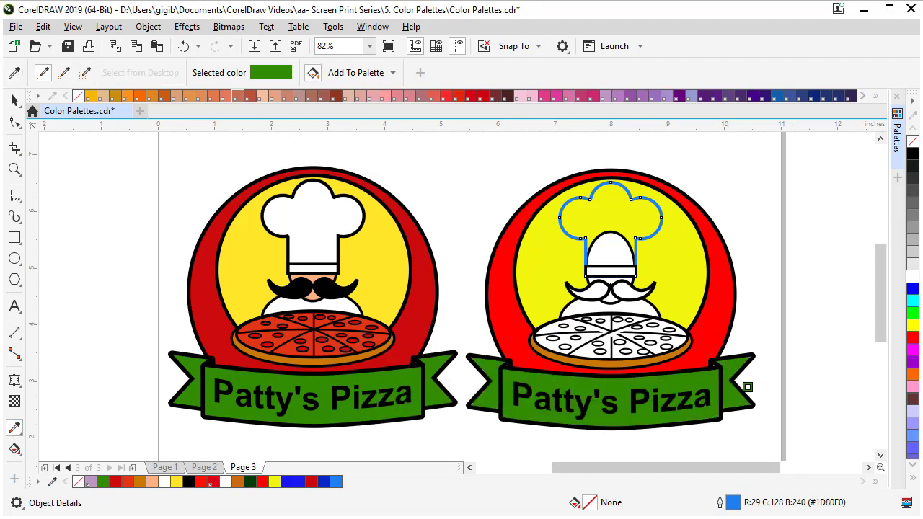
pyautogui.press('space')
# Step: Fill the left and right ribbon tails with dark green (#033C00)
pyautogui.click(485, 410)
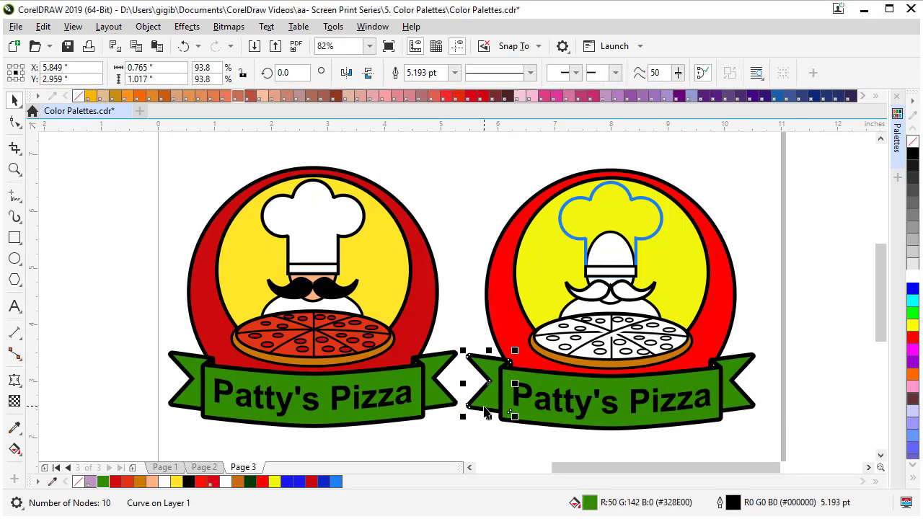
pyautogui.click(103, 485)
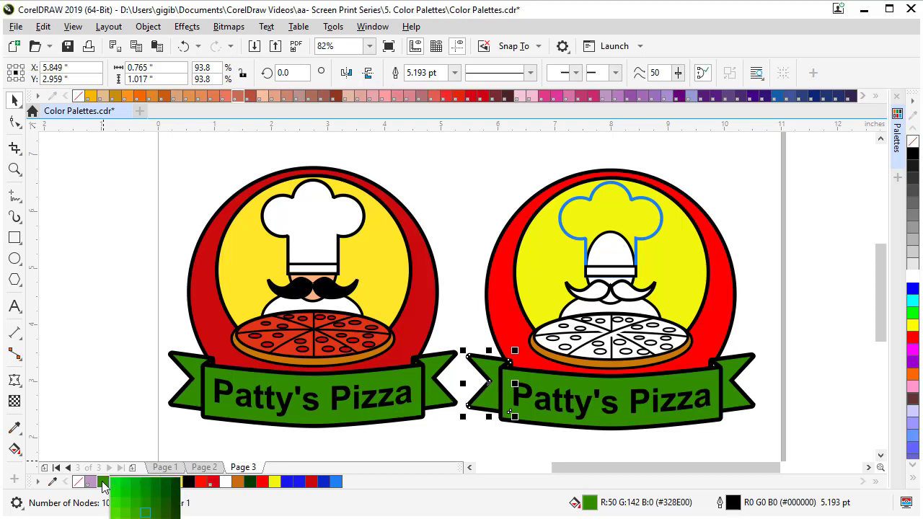
pyautogui.click(175, 497)
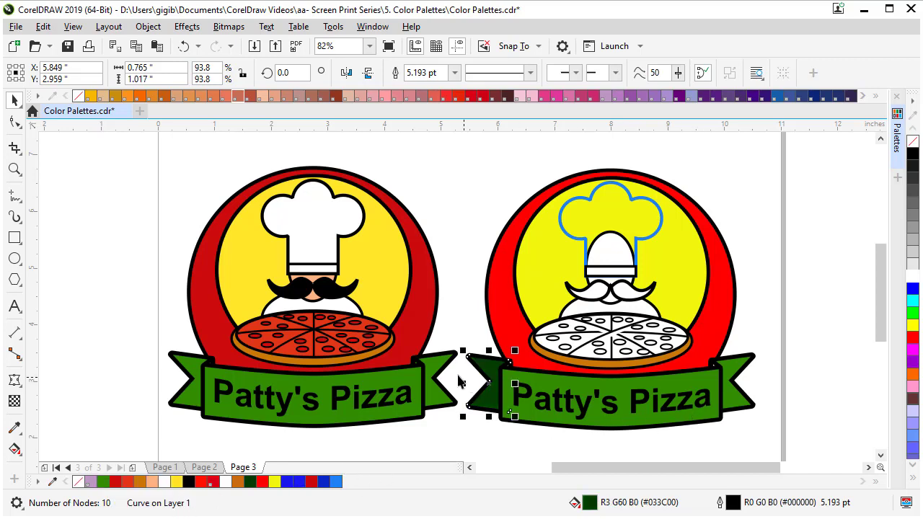
pyautogui.click(733, 408)
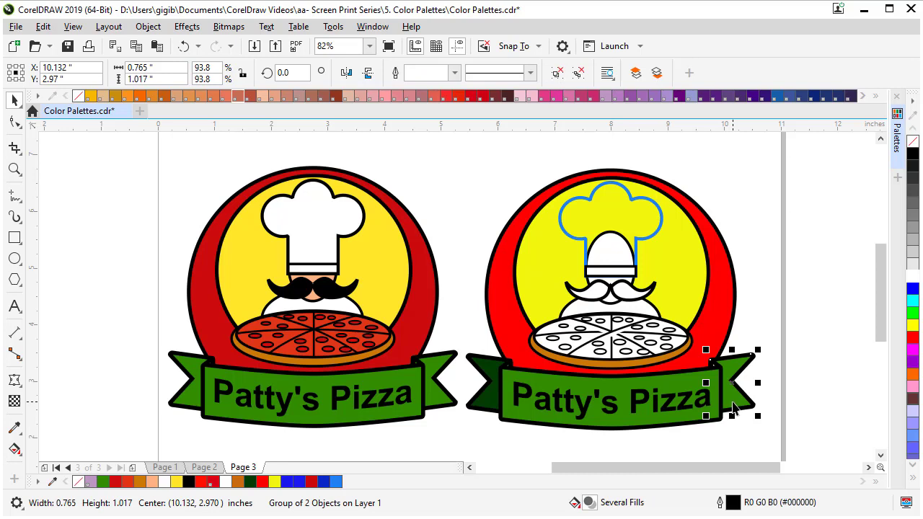
pyautogui.hotkey('ctrl', 'r')
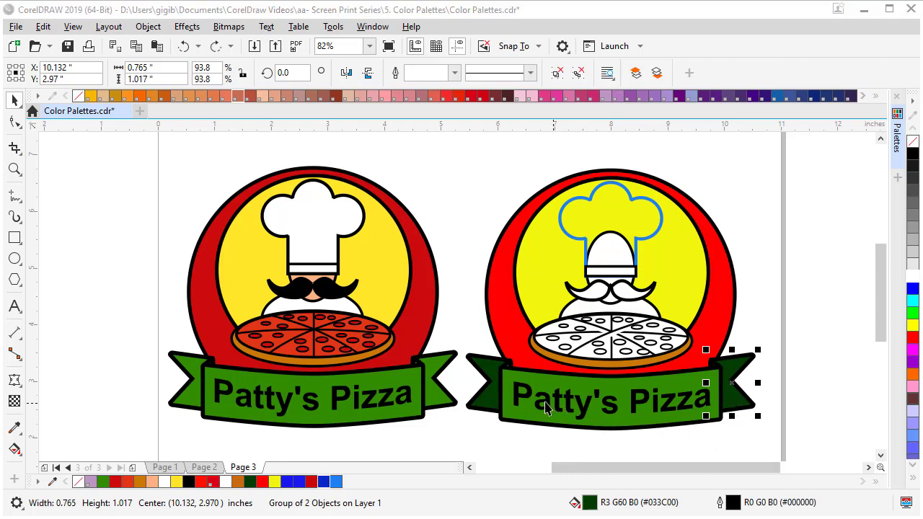
# Step: Select the right logo's outer ring and mix in blue repeatedly until it reads deep crimson #AB0D45
pyautogui.click(505, 321)
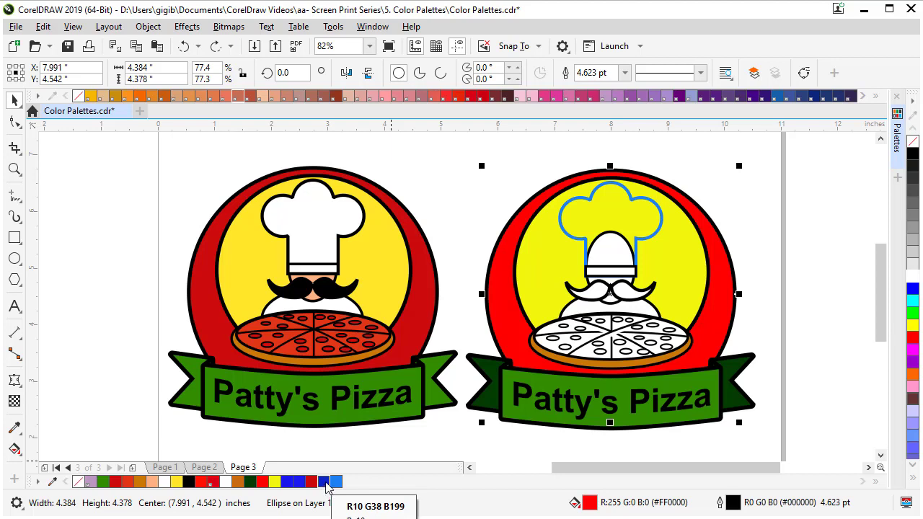
pyautogui.hotkey('ctrl', 'shift', 'z')
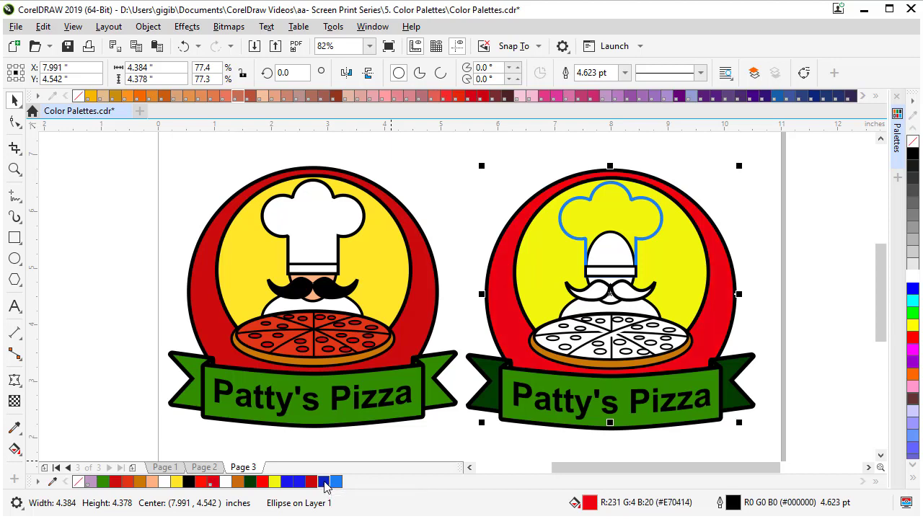
pyautogui.keyDown('ctrl'); pyautogui.click(324, 482); pyautogui.keyUp('ctrl')
pyautogui.keyDown('ctrl'); pyautogui.click(324, 482); pyautogui.keyUp('ctrl')
pyautogui.keyDown('ctrl'); pyautogui.click(324, 482); pyautogui.keyUp('ctrl')
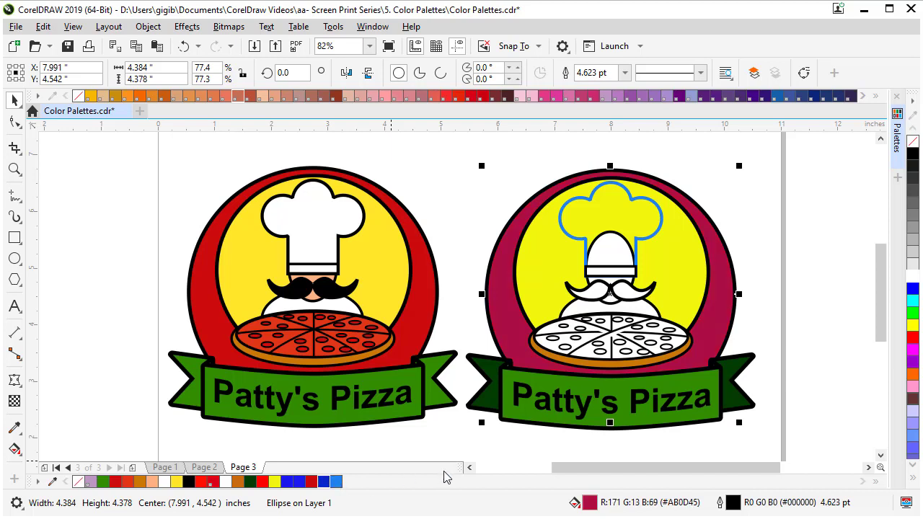